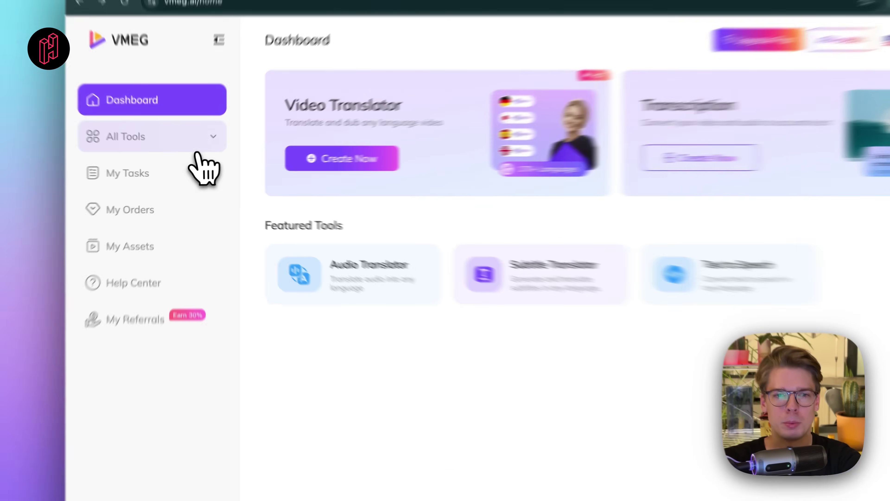
Load vmeg-intro.mov (66.07 MB) from My Library as the Video Translator source
{"action": "left_click", "coordinate": [189, 156]}
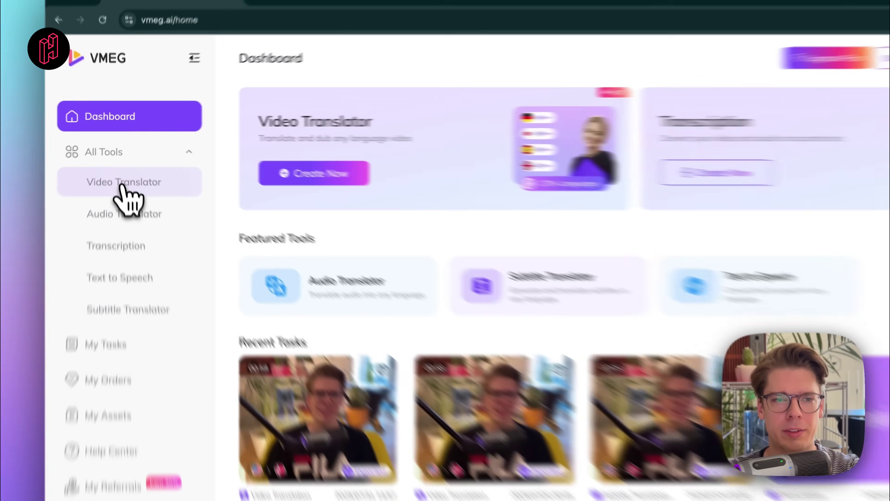
{"action": "left_click", "coordinate": [122, 171]}
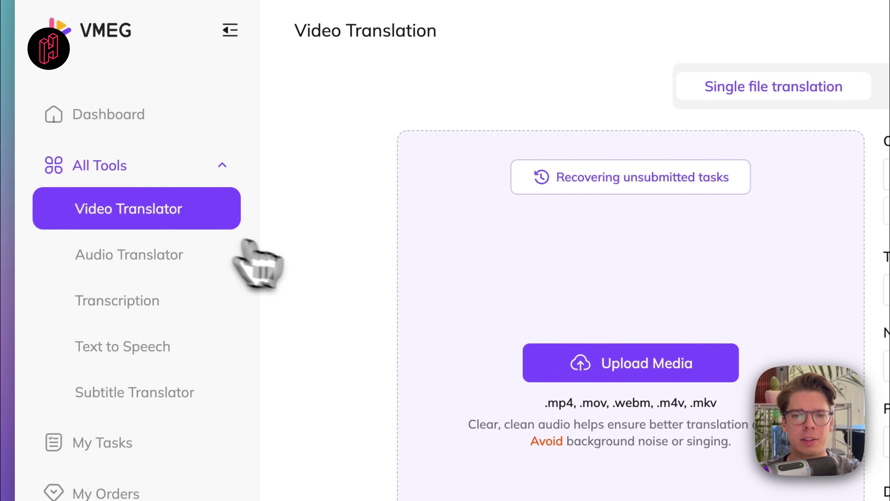
{"action": "mouse_move", "coordinate": [694, 370]}
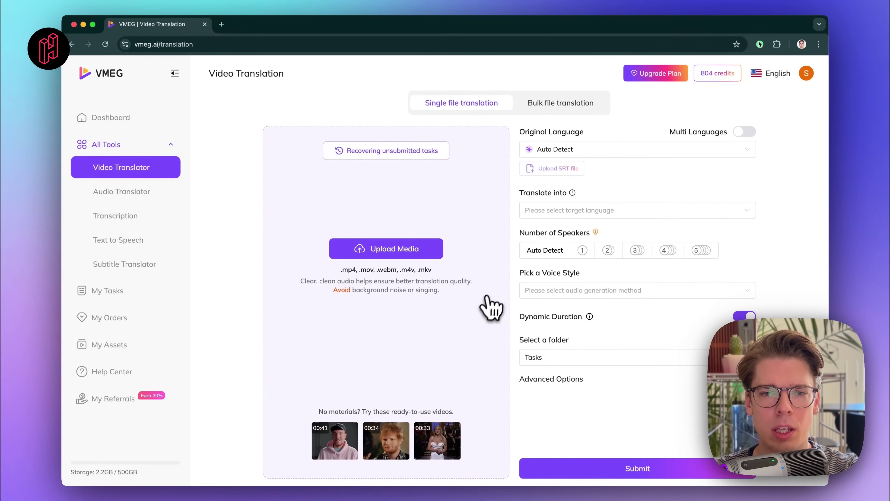
{"action": "mouse_move", "coordinate": [401, 252]}
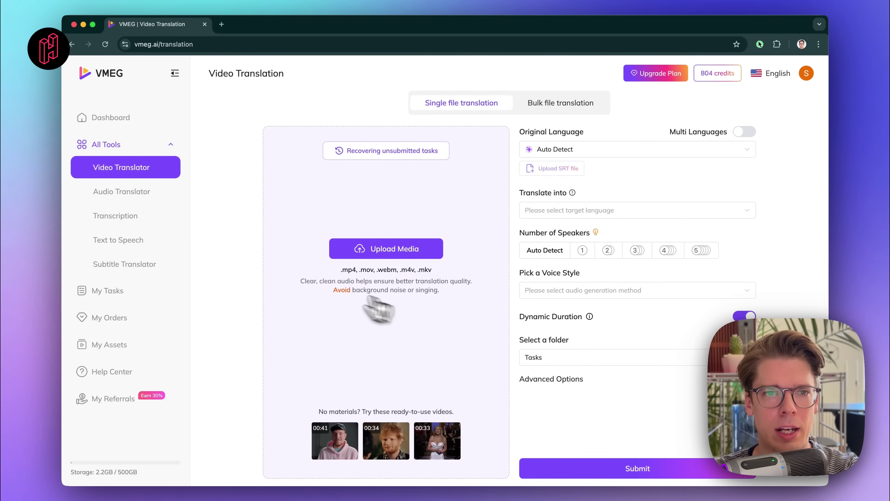
{"action": "mouse_move", "coordinate": [382, 252]}
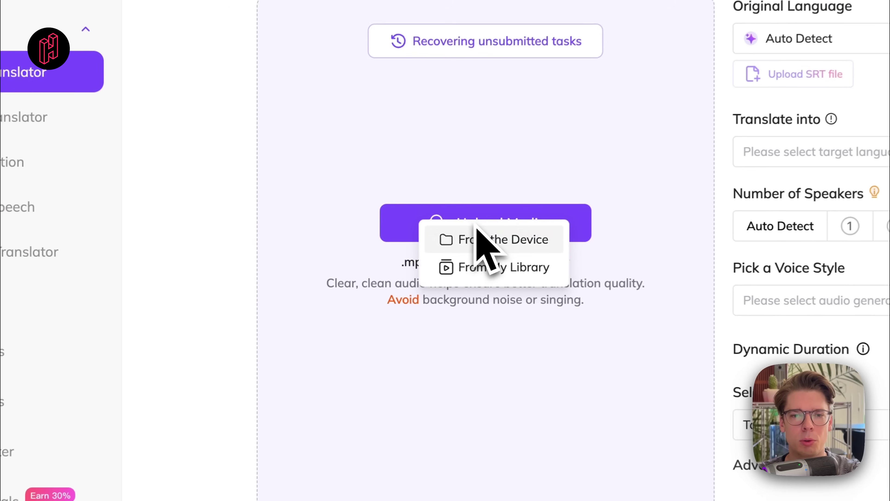
{"action": "left_click", "coordinate": [508, 275]}
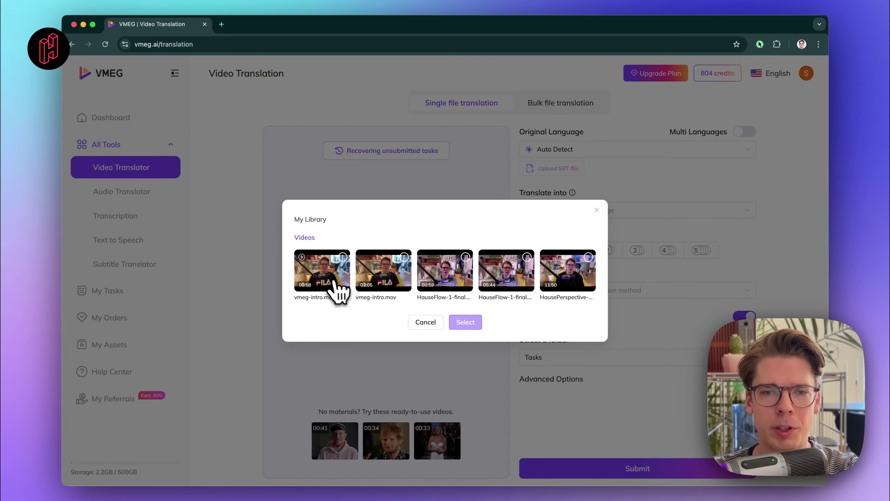
{"action": "left_click", "coordinate": [328, 277]}
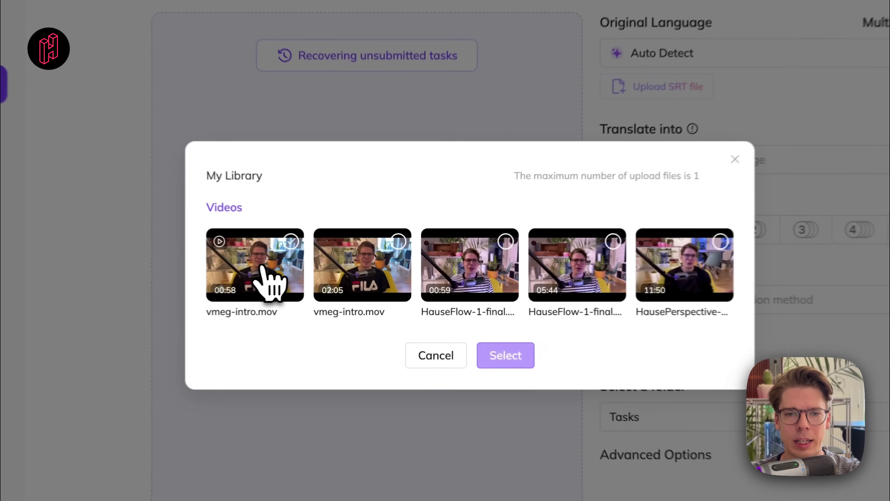
{"action": "left_click", "coordinate": [466, 322]}
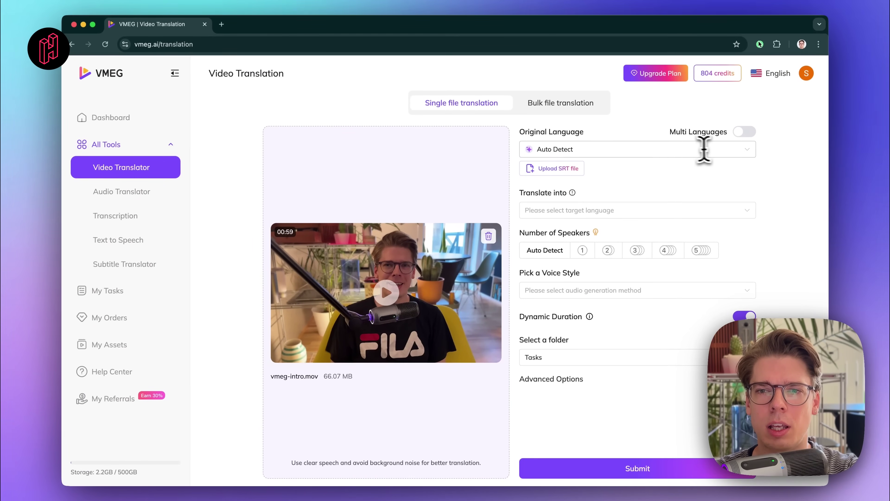
Set the original language to English (United States) and the target to Danish (Denmark)
{"action": "left_click", "coordinate": [736, 150]}
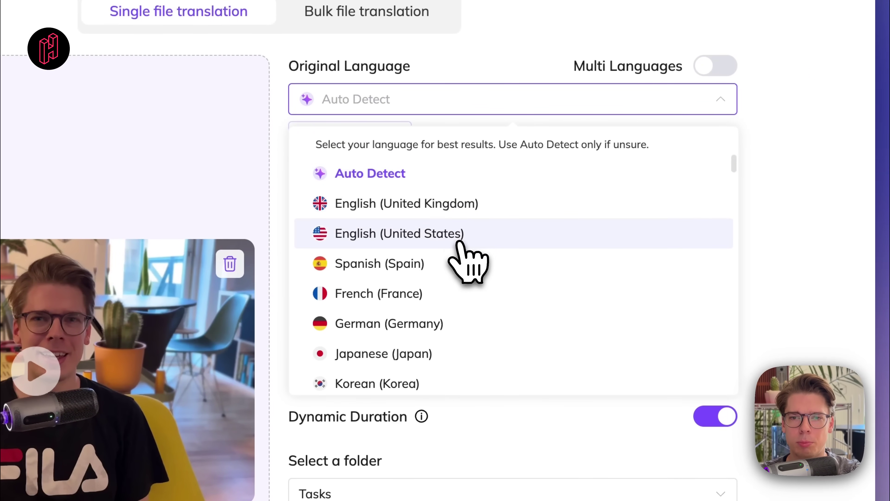
{"action": "left_click", "coordinate": [470, 234]}
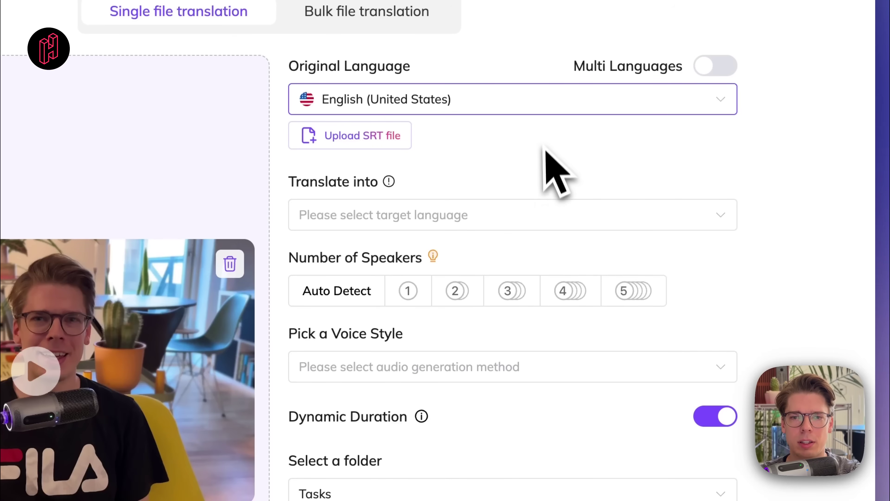
{"action": "left_click", "coordinate": [719, 221]}
{"action": "scroll", "coordinate": [491, 351], "scroll_direction": "down", "scroll_amount": 3}
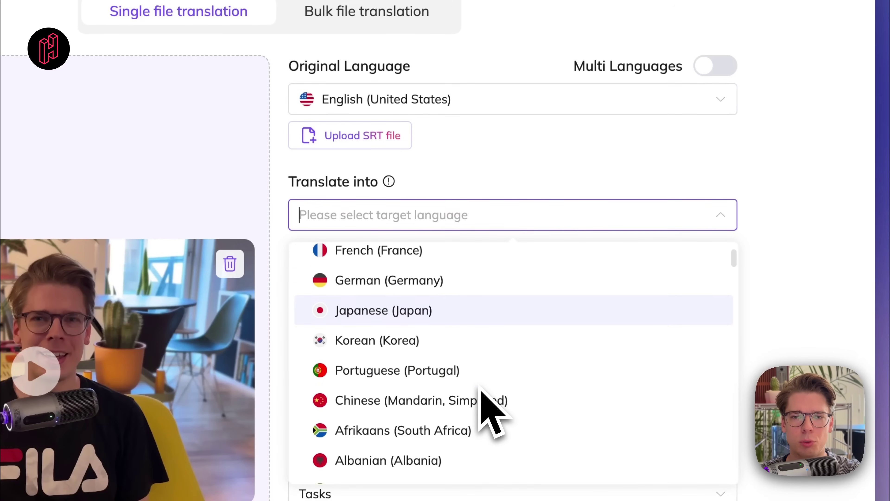
{"action": "type", "text": "dd"}
{"action": "type", "text": "n"}
{"action": "left_click", "coordinate": [390, 294]}
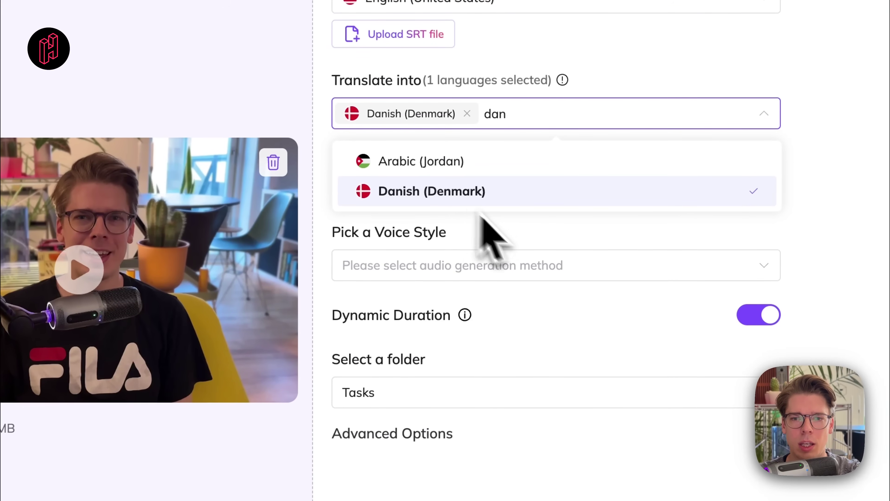
Choose one speaker and the cloned video voice, then submit the translation for 60 credits
{"action": "left_click", "coordinate": [491, 230]}
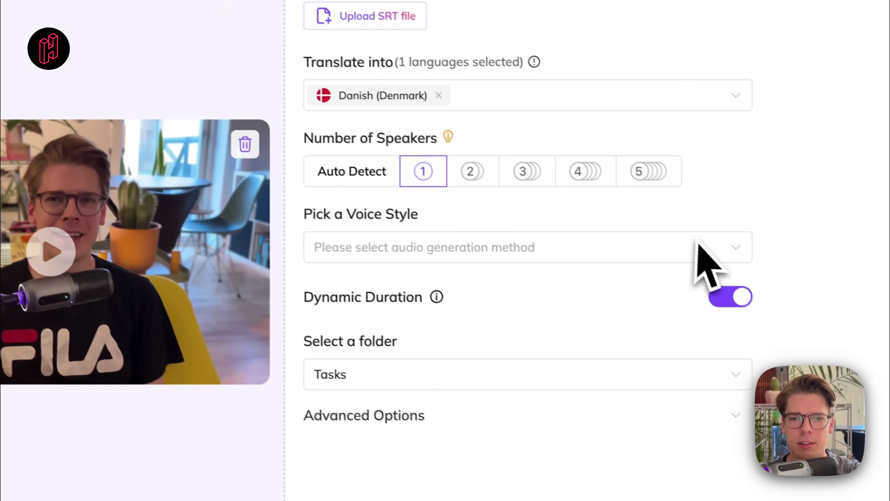
{"action": "left_click", "coordinate": [729, 264]}
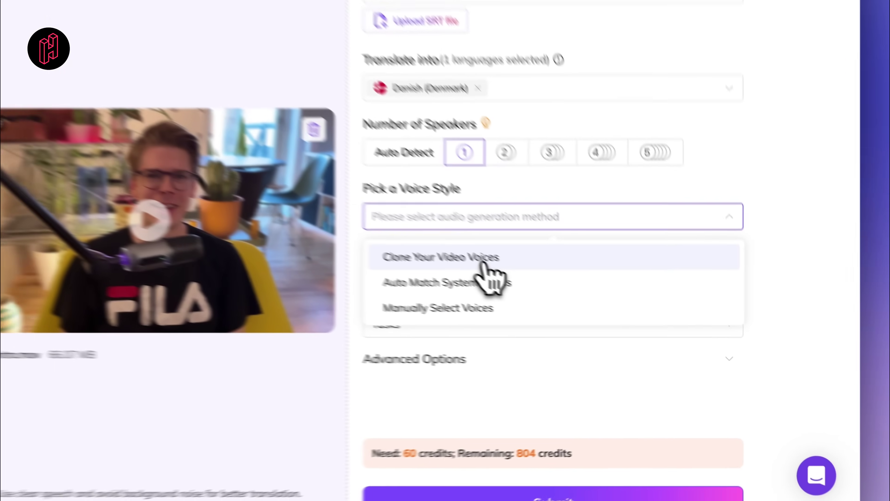
{"action": "left_click", "coordinate": [596, 317]}
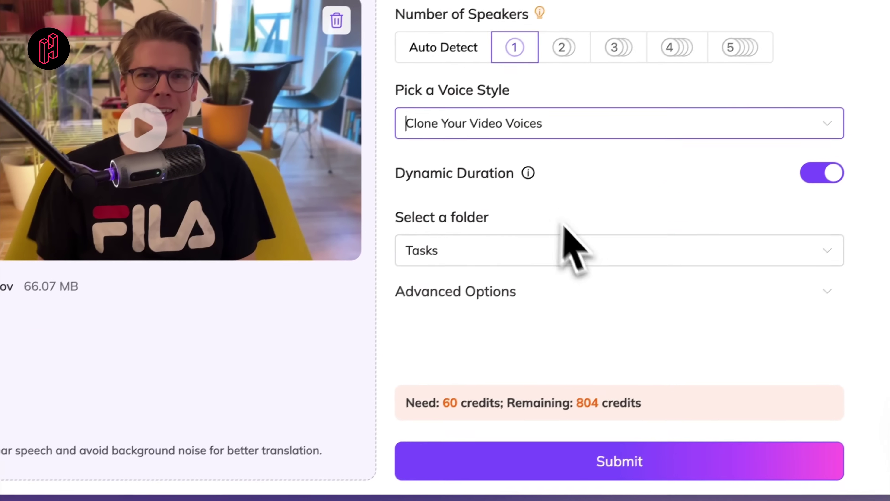
{"action": "left_click", "coordinate": [552, 291]}
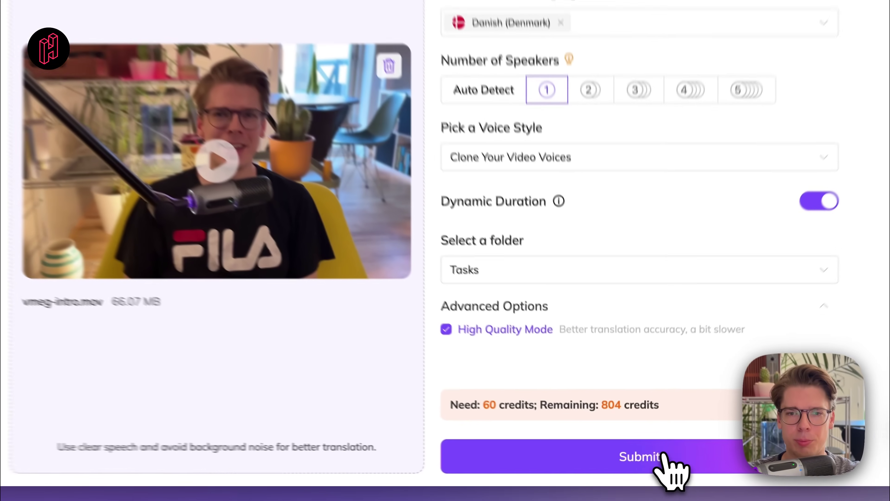
{"action": "left_click", "coordinate": [653, 469]}
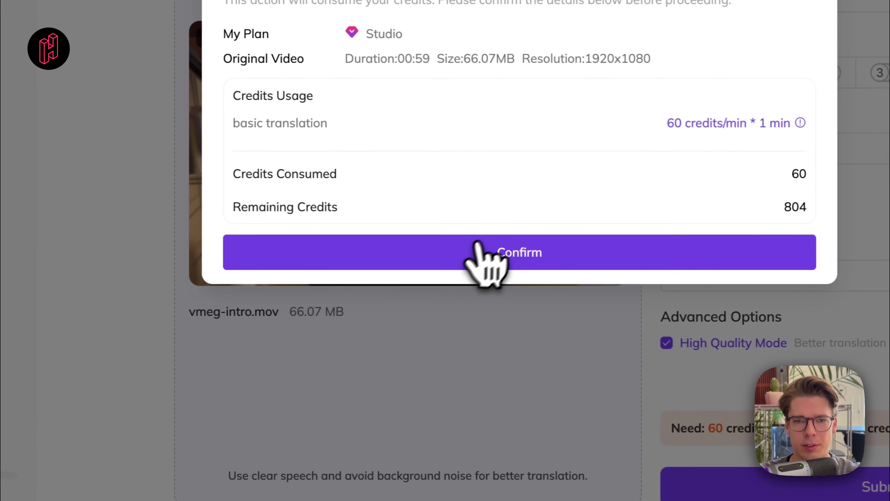
{"action": "left_click", "coordinate": [501, 258]}
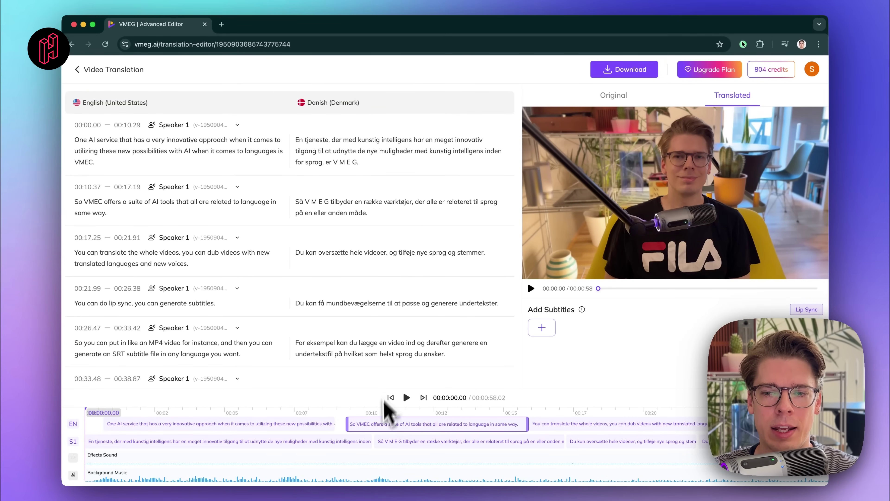
Move the Danish 'Du kan lave transskriptioner…' clip earlier, to about 00:34.4, on track S1
{"action": "scroll", "coordinate": [350, 450], "scroll_direction": "right", "scroll_amount": 6}
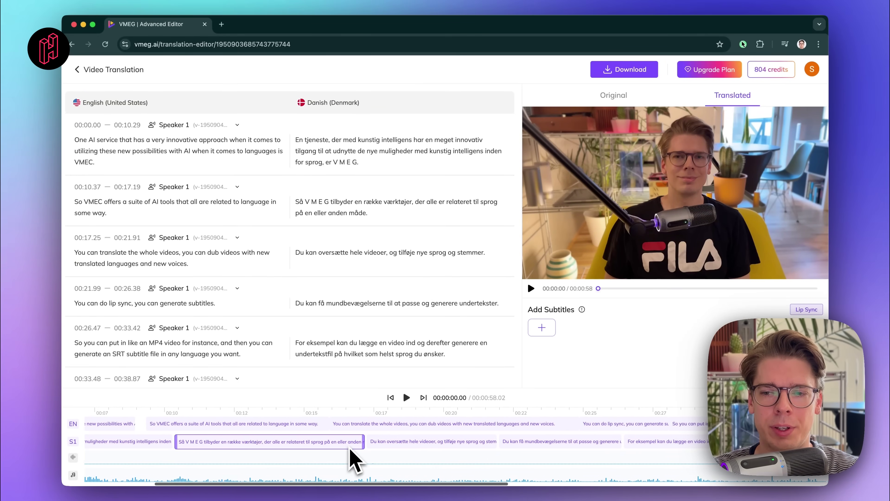
{"action": "scroll", "coordinate": [350, 450], "scroll_direction": "right", "scroll_amount": 12}
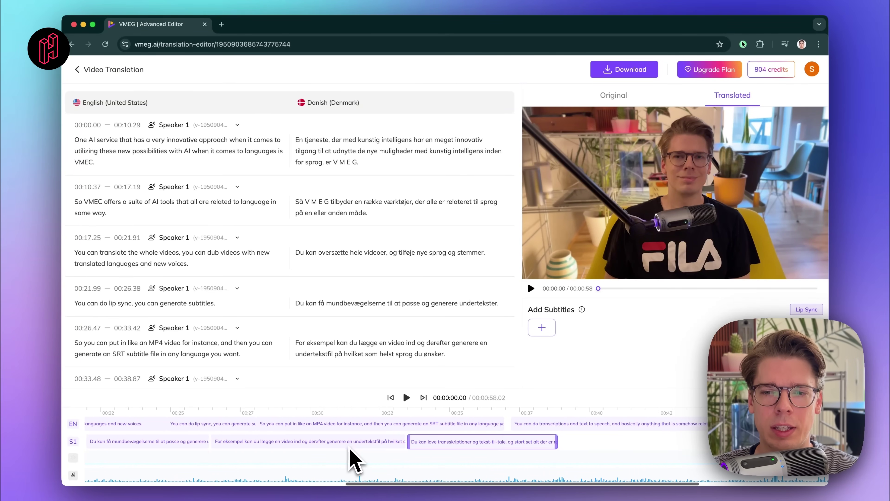
{"action": "scroll", "coordinate": [350, 452], "scroll_direction": "left", "scroll_amount": 18}
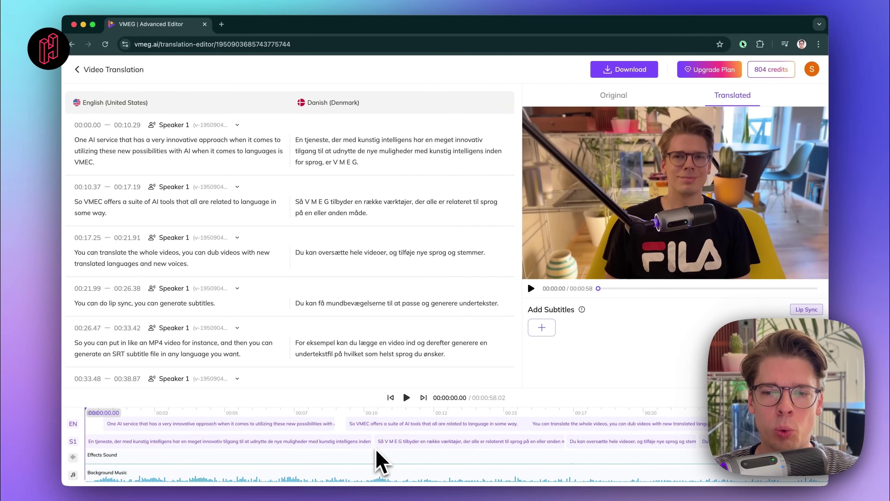
{"action": "scroll", "coordinate": [420, 467], "scroll_direction": "right", "scroll_amount": 3}
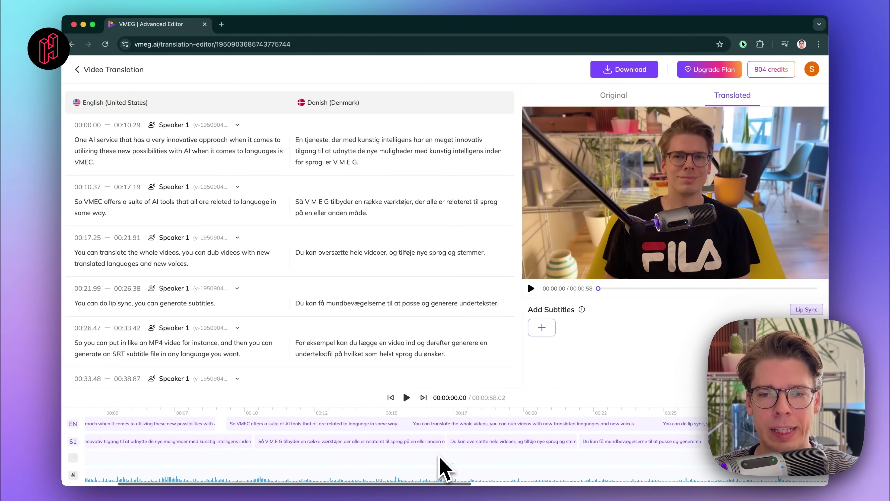
{"action": "scroll", "coordinate": [444, 468], "scroll_direction": "right", "scroll_amount": 15}
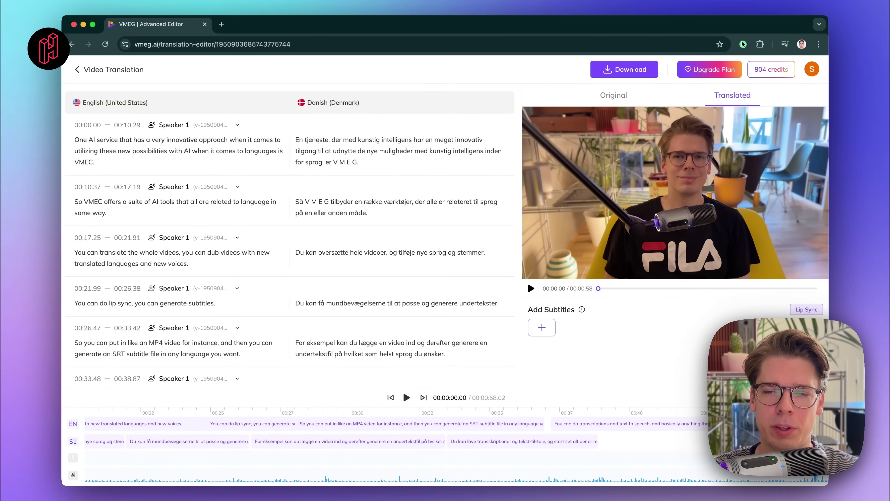
{"action": "left_click_drag", "start_coordinate": [487, 442], "coordinate": [549, 443]}
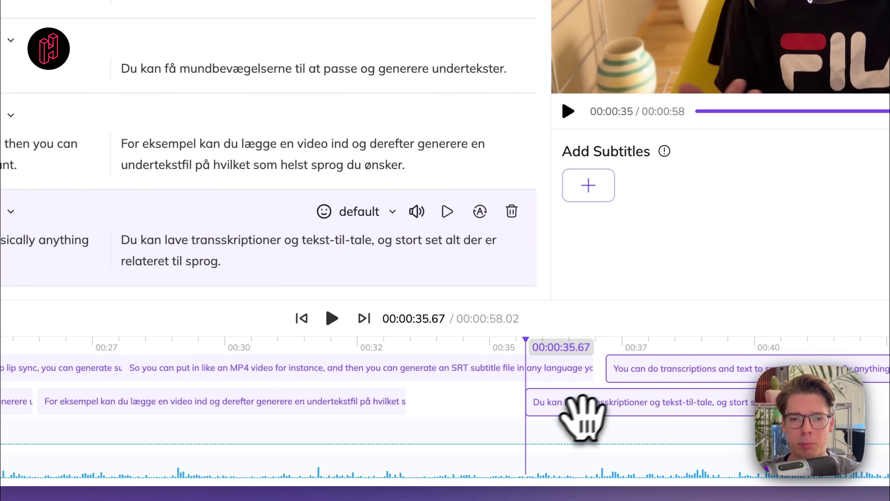
{"action": "left_click_drag", "start_coordinate": [606, 418], "coordinate": [487, 411]}
Return the playhead to the start of the timeline
{"action": "scroll", "coordinate": [335, 384], "scroll_direction": "left", "scroll_amount": 15}
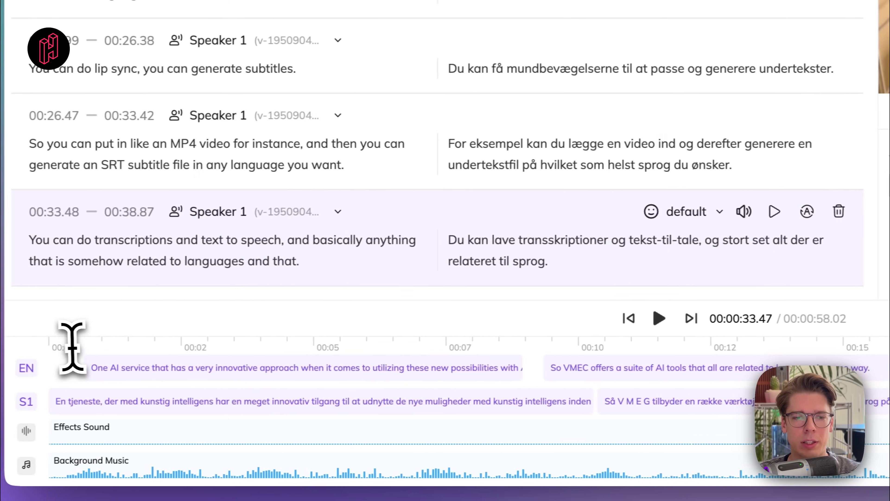
{"action": "left_click", "coordinate": [59, 345]}
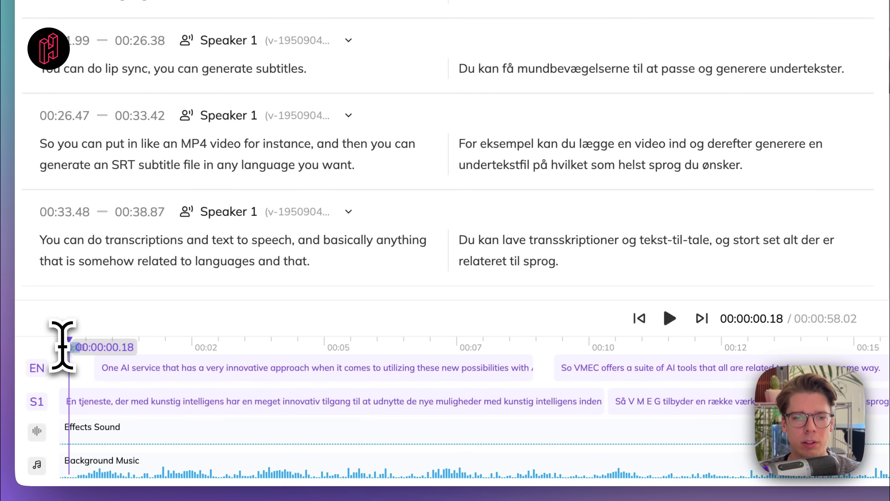
{"action": "left_click", "coordinate": [53, 346]}
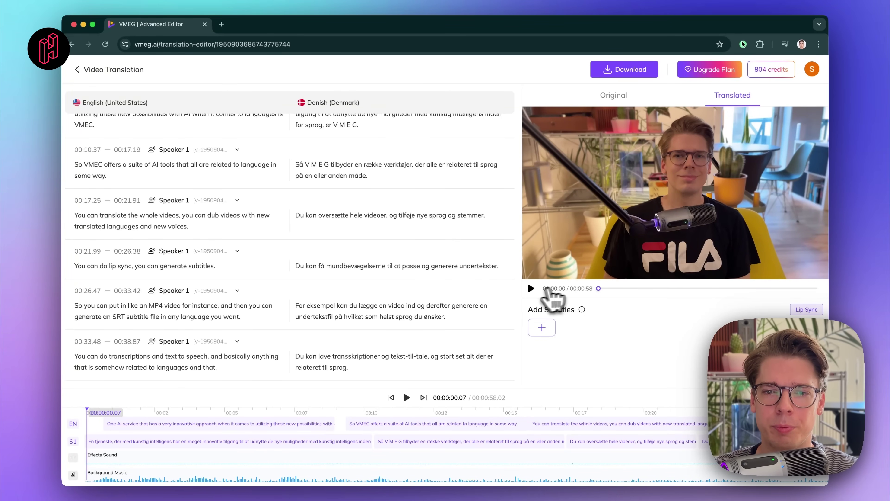
{"action": "left_click", "coordinate": [531, 289]}
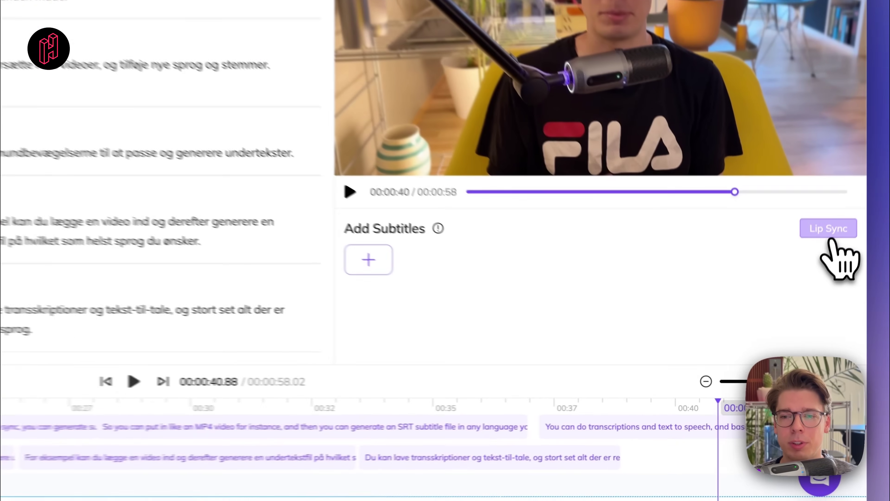
Request lip sync for the Danish dub and confirm the 30-credit submission
{"action": "left_click", "coordinate": [806, 310]}
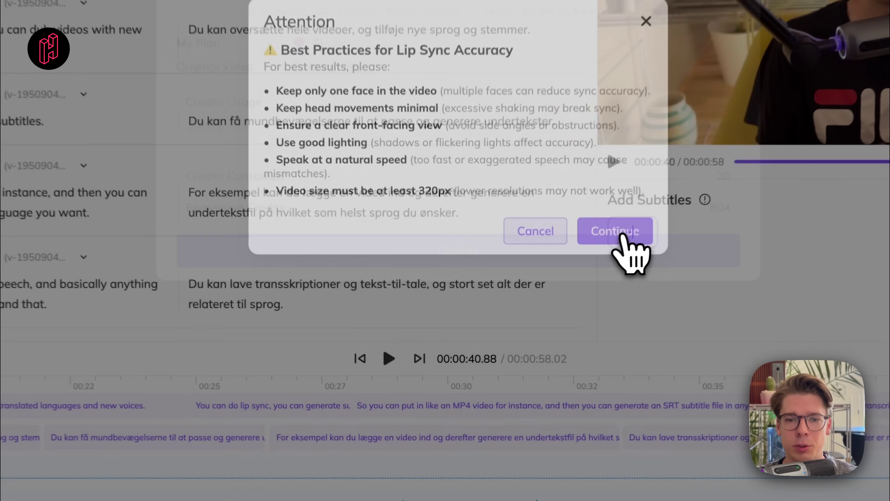
{"action": "left_click", "coordinate": [551, 316]}
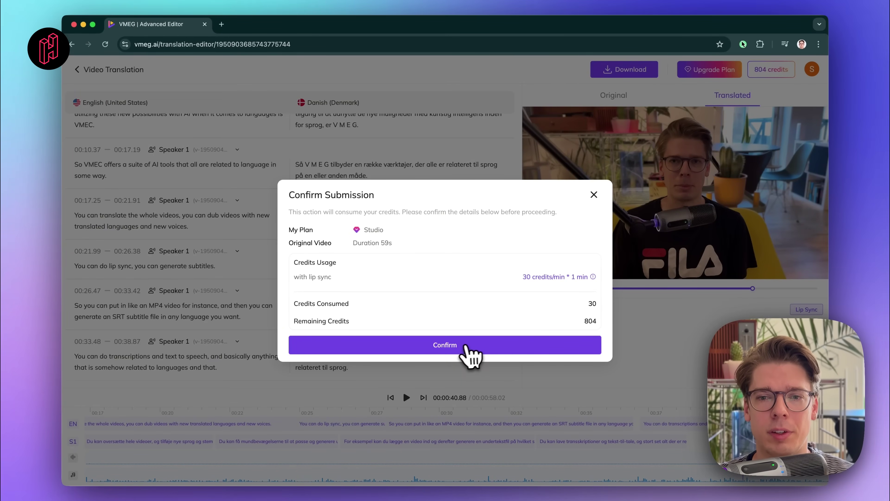
{"action": "left_click", "coordinate": [460, 347]}
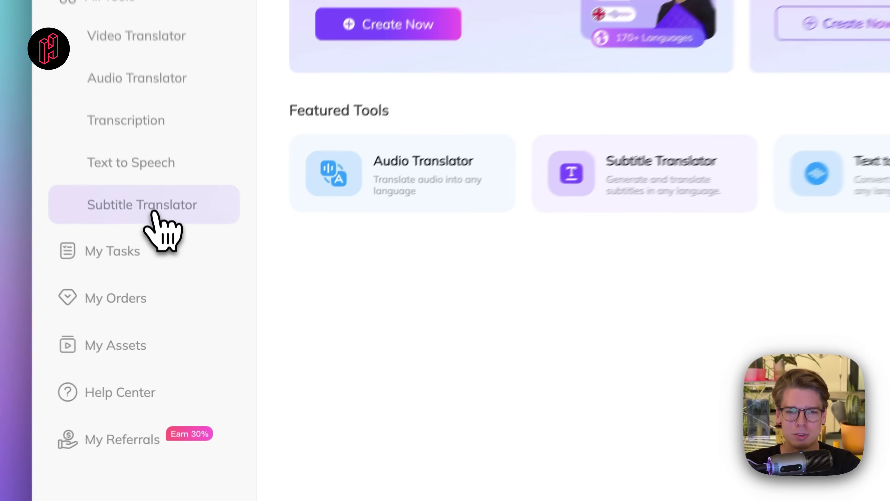
Upload the intro video into the Subtitle Translator
{"action": "left_click", "coordinate": [164, 274]}
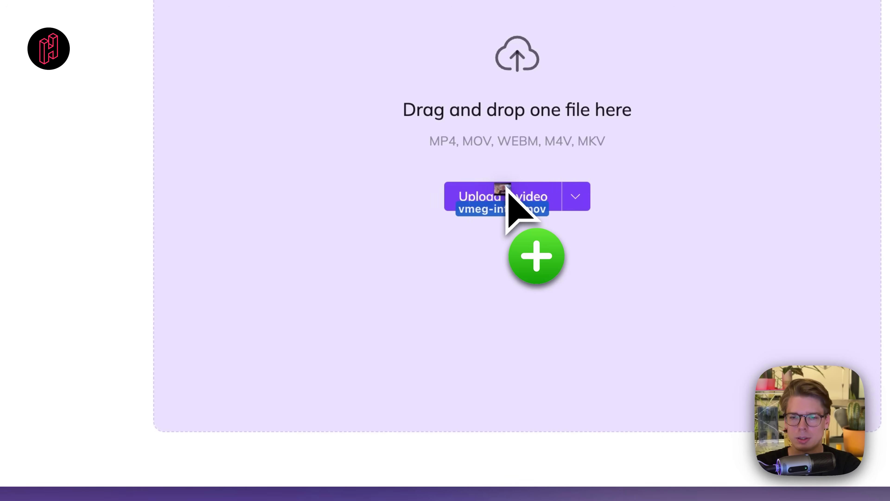
{"action": "left_click_drag", "start_coordinate": [797, 298], "coordinate": [800, 290]}
{"action": "left_click_drag", "start_coordinate": [510, 182], "coordinate": [513, 188]}
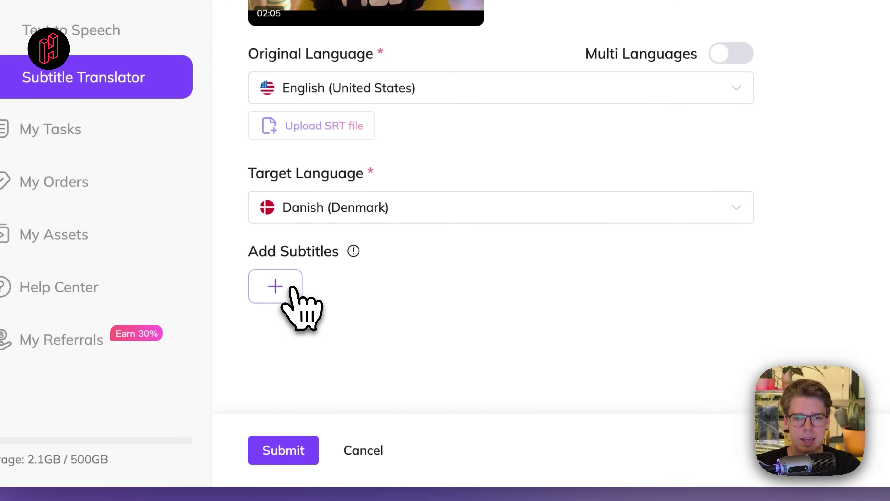
Add the yellow boxed ABC subtitle style and submit the job for 120 credits
{"action": "left_click", "coordinate": [292, 291]}
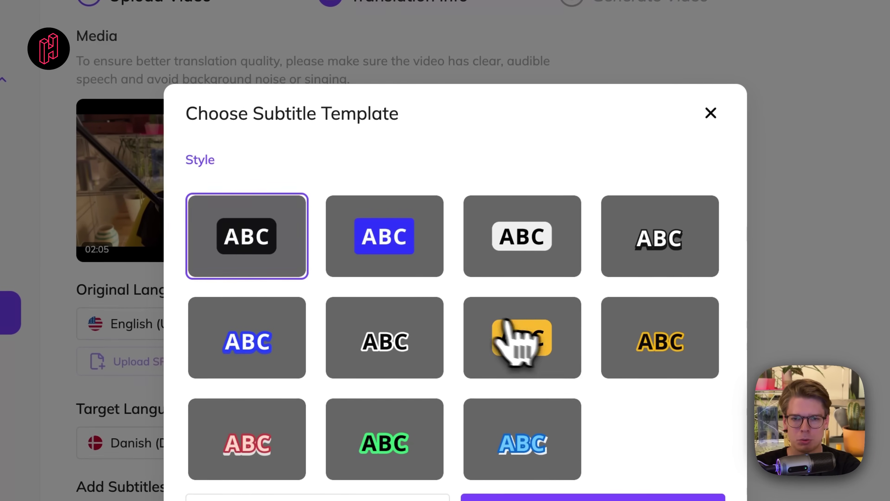
{"action": "left_click", "coordinate": [530, 351]}
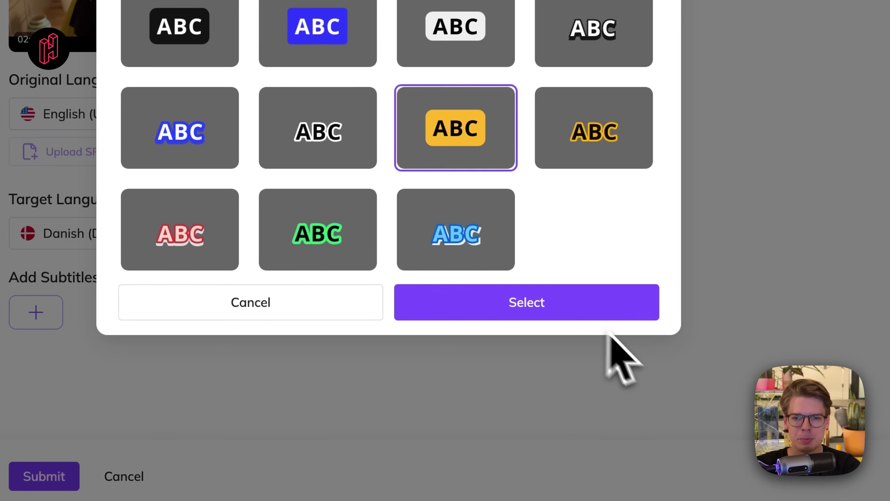
{"action": "left_click", "coordinate": [537, 302]}
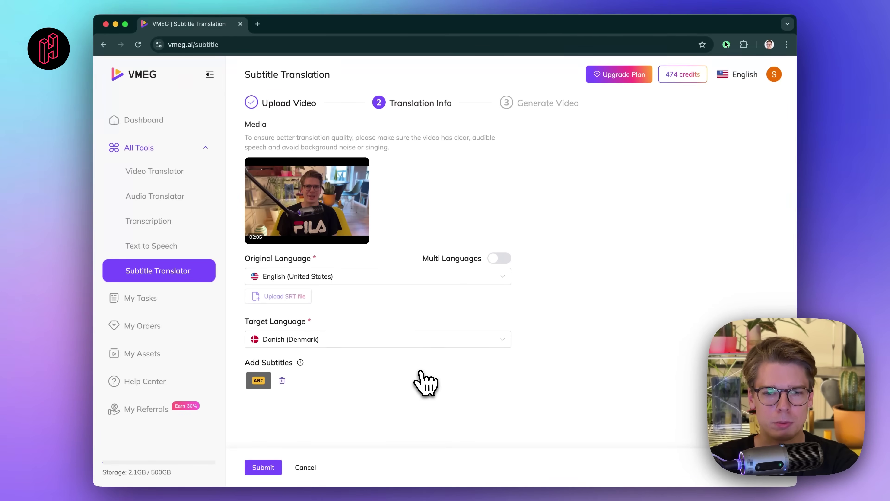
{"action": "left_click", "coordinate": [279, 465]}
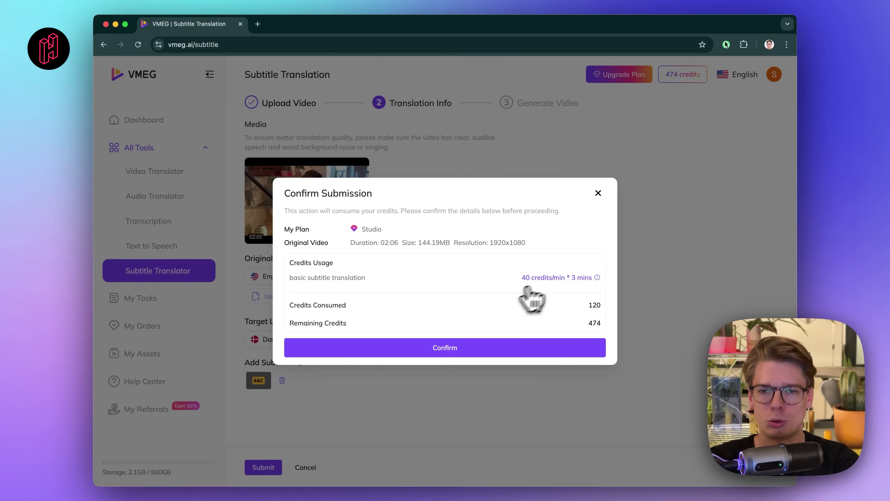
{"action": "left_click", "coordinate": [451, 349]}
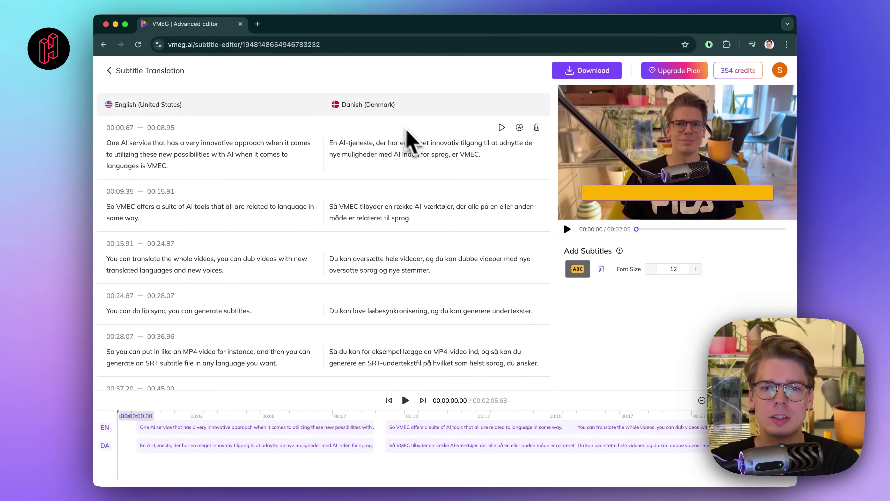
Review the paired English and Danish subtitle lines, then play the subtitled preview
{"action": "scroll", "coordinate": [398, 244], "scroll_direction": "down", "scroll_amount": 20}
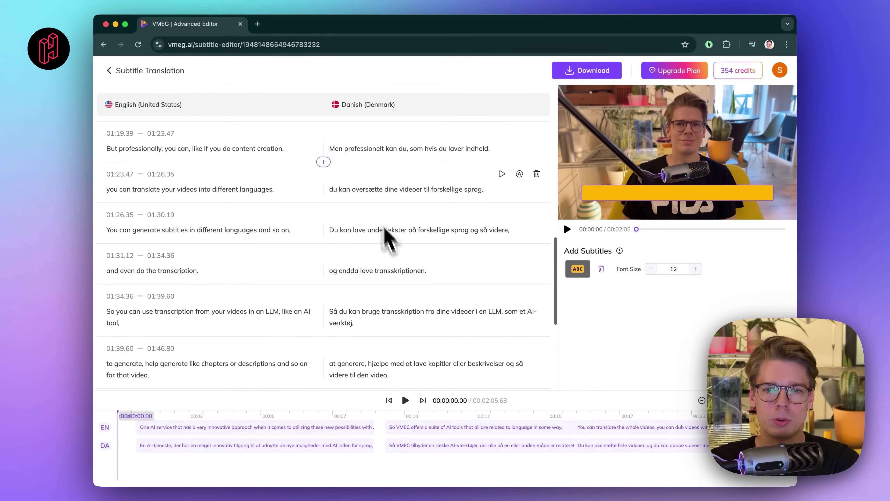
{"action": "scroll", "coordinate": [418, 294], "scroll_direction": "down", "scroll_amount": 6}
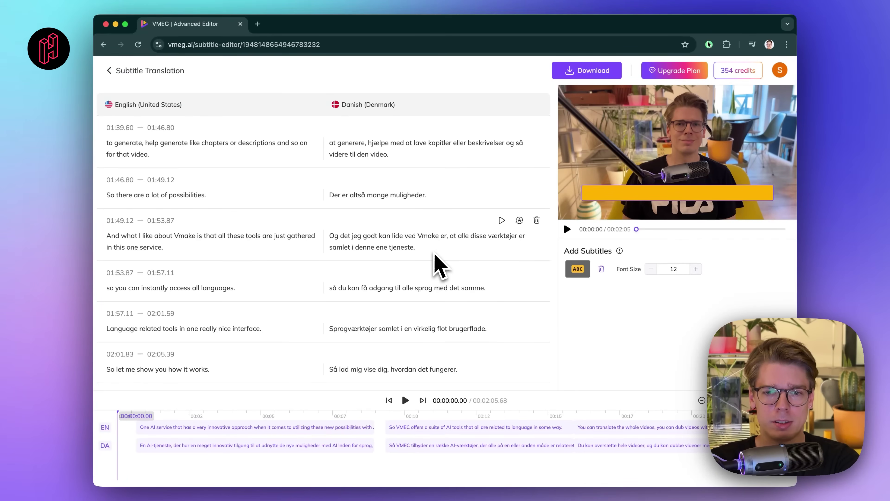
{"action": "scroll", "coordinate": [435, 254], "scroll_direction": "up", "scroll_amount": 12}
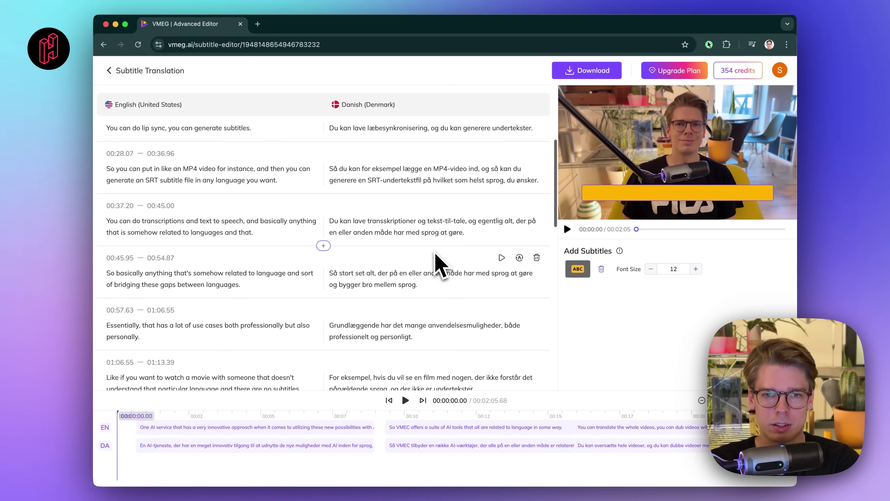
{"action": "scroll", "coordinate": [439, 265], "scroll_direction": "up", "scroll_amount": 5}
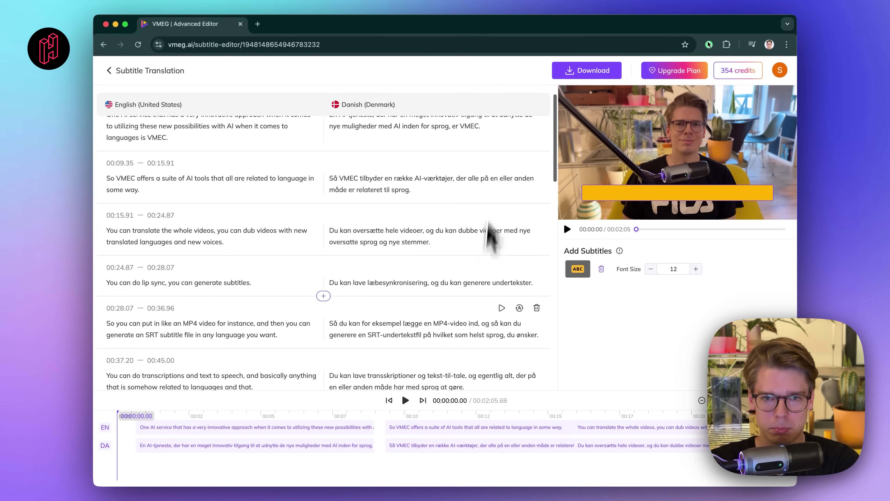
{"action": "scroll", "coordinate": [452, 242], "scroll_direction": "up", "scroll_amount": 1}
{"action": "scroll", "coordinate": [410, 225], "scroll_direction": "down", "scroll_amount": 6}
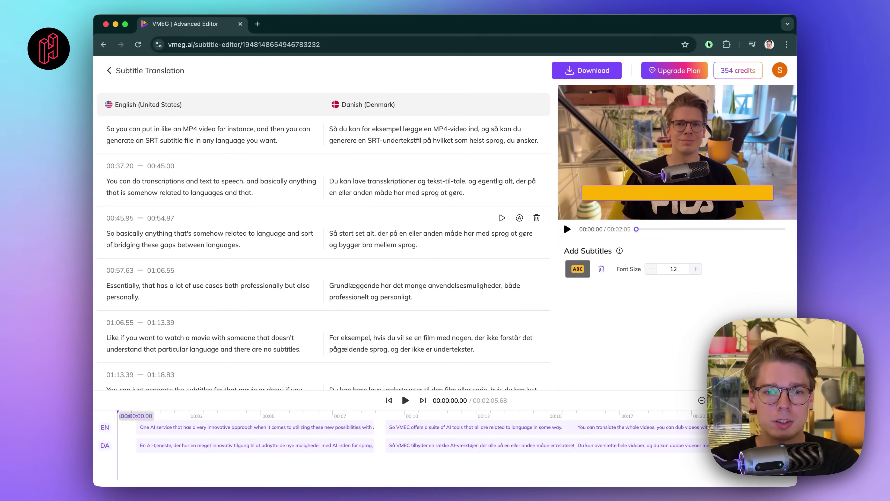
{"action": "scroll", "coordinate": [410, 224], "scroll_direction": "up", "scroll_amount": 6}
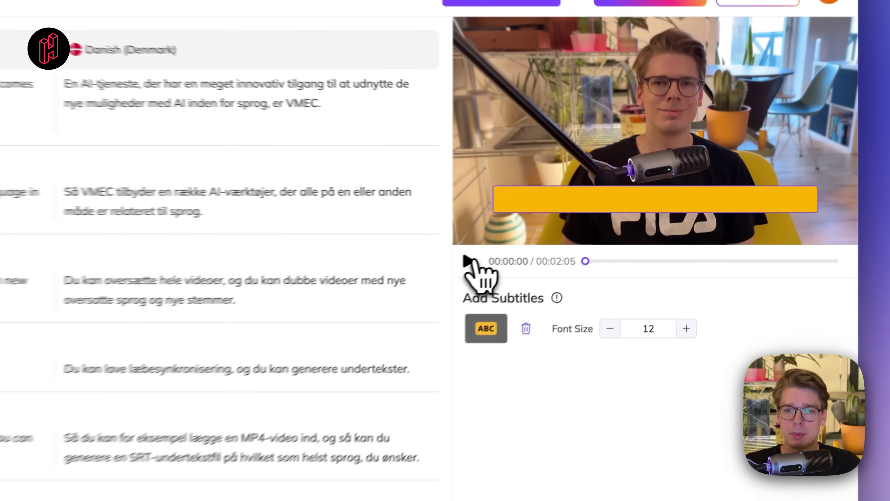
{"action": "left_click", "coordinate": [568, 229]}
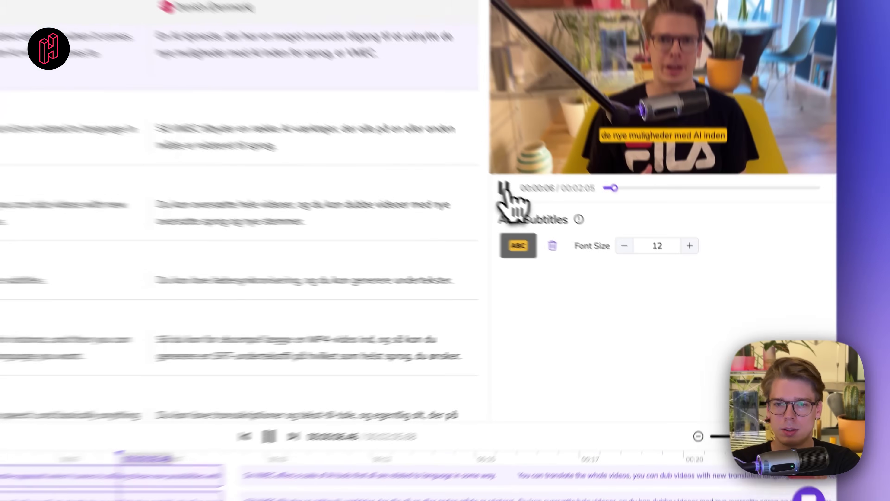
Increase the subtitle font size from 12 to 17
{"action": "left_click", "coordinate": [567, 229]}
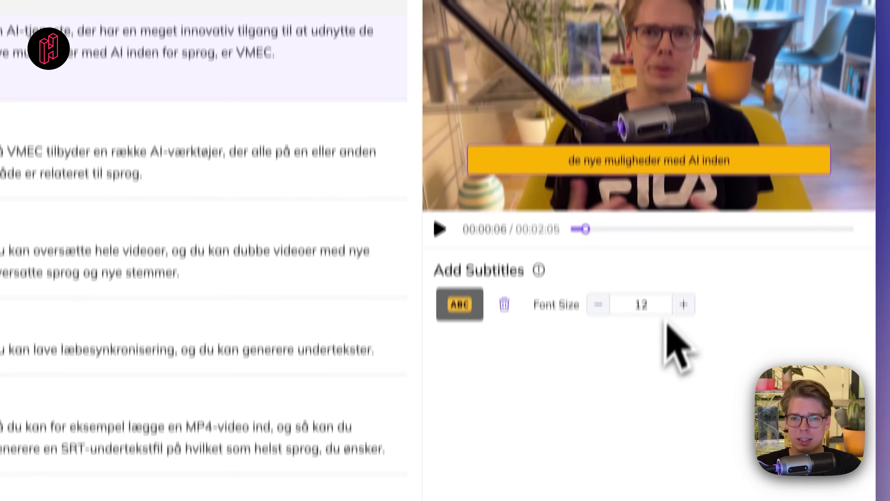
{"action": "left_click", "coordinate": [684, 327]}
{"action": "left_click", "coordinate": [684, 327]}
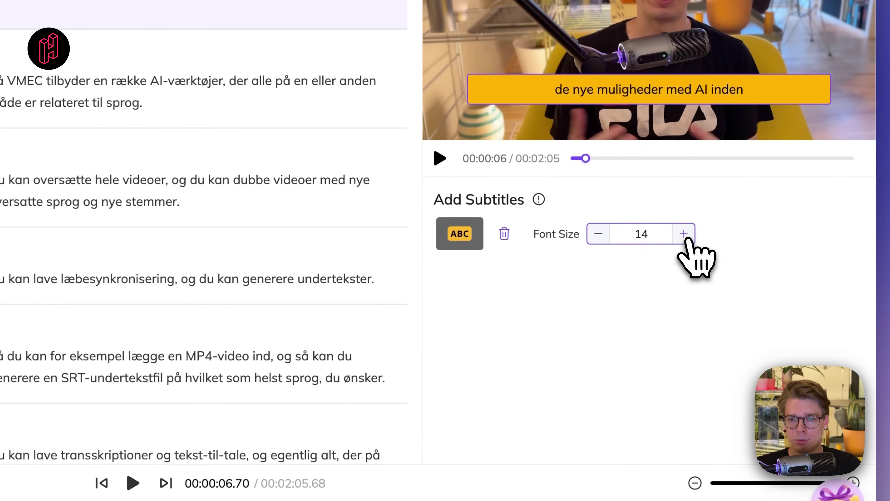
{"action": "left_click", "coordinate": [684, 327]}
{"action": "left_click", "coordinate": [684, 327]}
{"action": "left_click", "coordinate": [684, 327]}
{"action": "left_click", "coordinate": [683, 233]}
{"action": "left_click", "coordinate": [599, 233]}
{"action": "left_click", "coordinate": [598, 233]}
{"action": "left_click", "coordinate": [599, 232]}
{"action": "left_click", "coordinate": [598, 233]}
{"action": "left_click", "coordinate": [598, 232]}
{"action": "left_click", "coordinate": [598, 233]}
{"action": "left_click", "coordinate": [683, 233]}
{"action": "left_click", "coordinate": [682, 234]}
{"action": "left_click", "coordinate": [682, 234]}
{"action": "left_click", "coordinate": [683, 234]}
{"action": "left_click", "coordinate": [683, 235]}
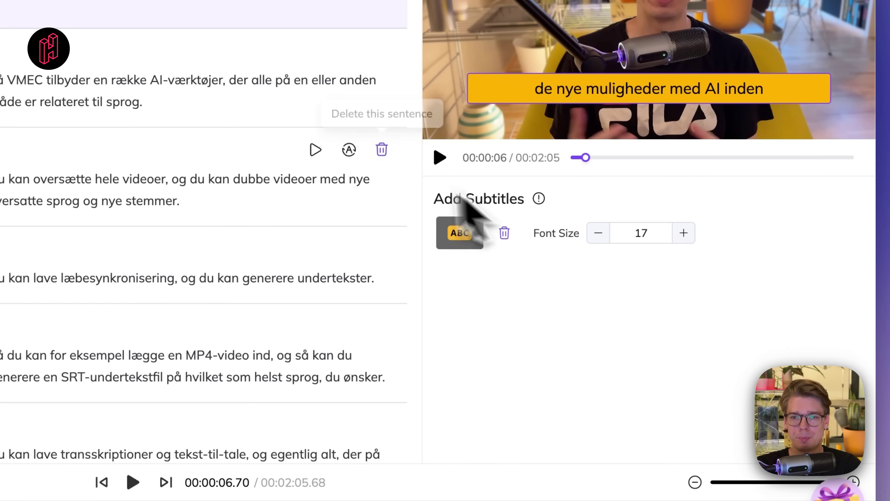
Preview the larger subtitles and move the playhead to 10 seconds
{"action": "left_click", "coordinate": [440, 158]}
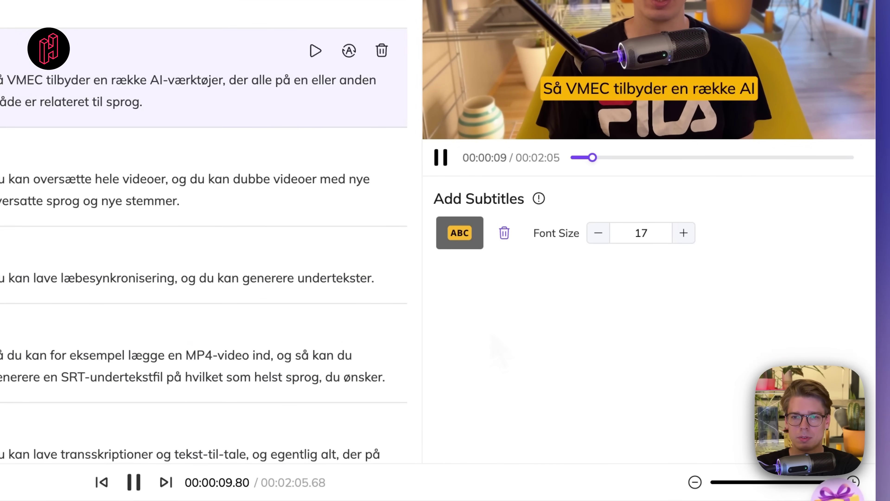
{"action": "left_click", "coordinate": [440, 157]}
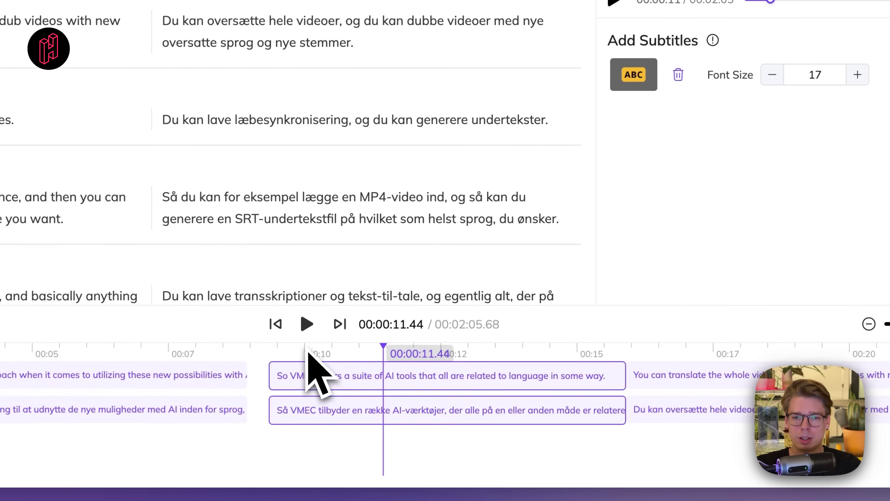
{"action": "left_click", "coordinate": [216, 436]}
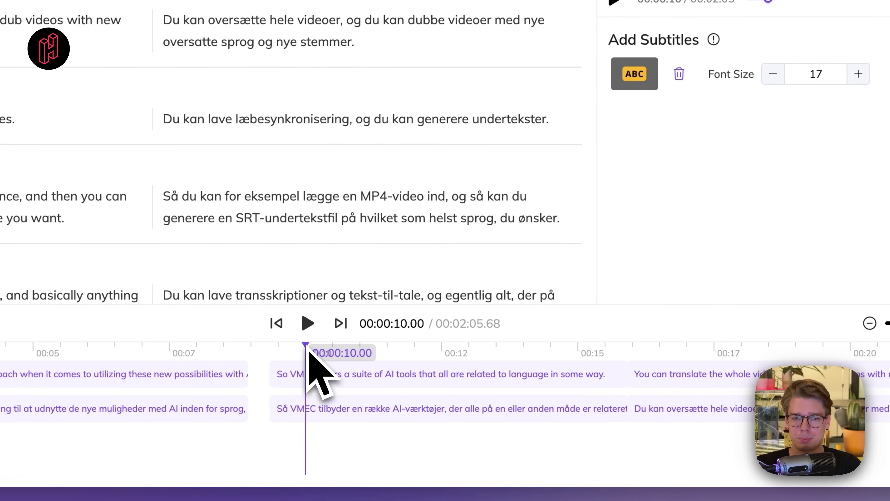
Correct 'VMEC' to 'VMEG' in the second Danish line and replay the preview
{"action": "key", "text": "Left"}
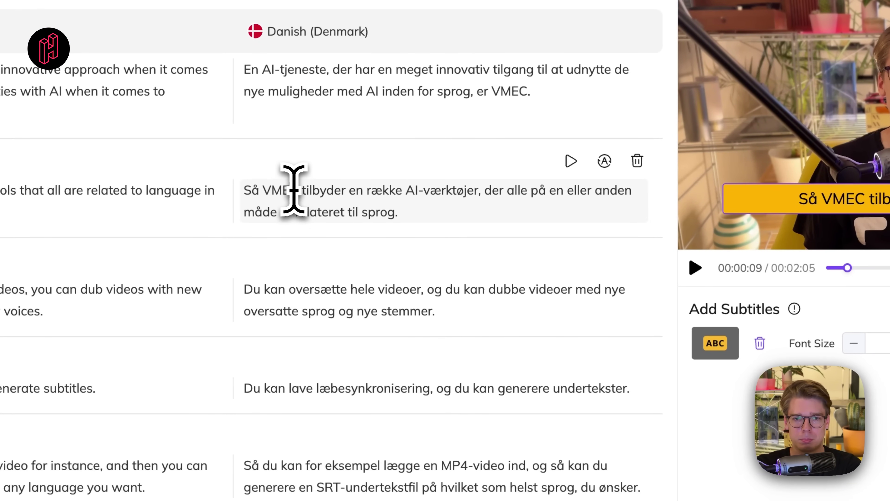
{"action": "key", "text": "BackSpace"}
{"action": "type", "text": "G"}
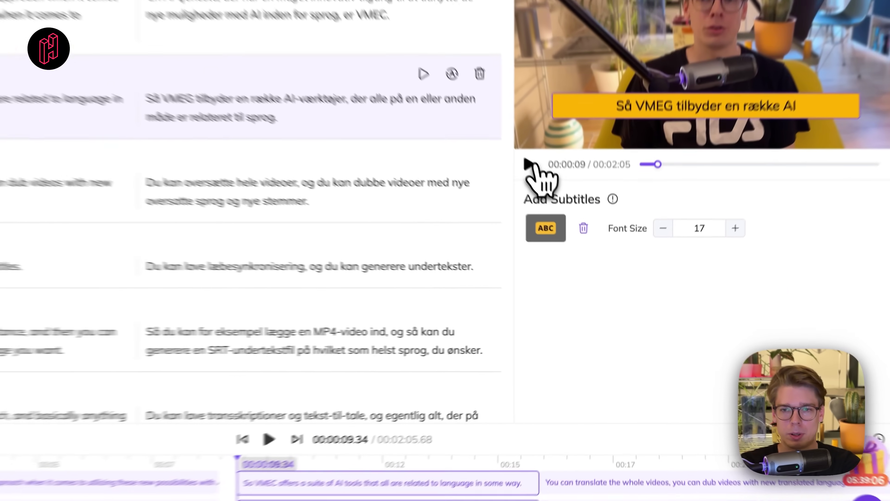
{"action": "left_click", "coordinate": [568, 229]}
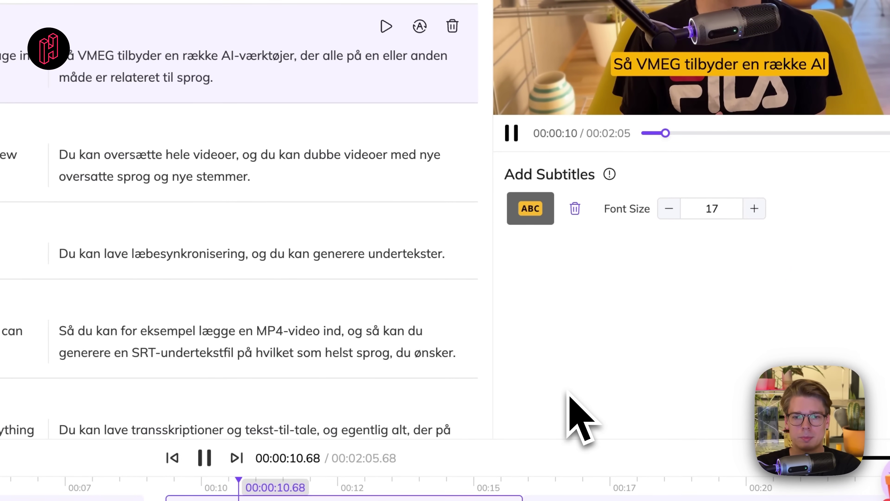
Retranslate and apply the third Danish subtitle line, then bring up the download options
{"action": "left_click", "coordinate": [512, 133]}
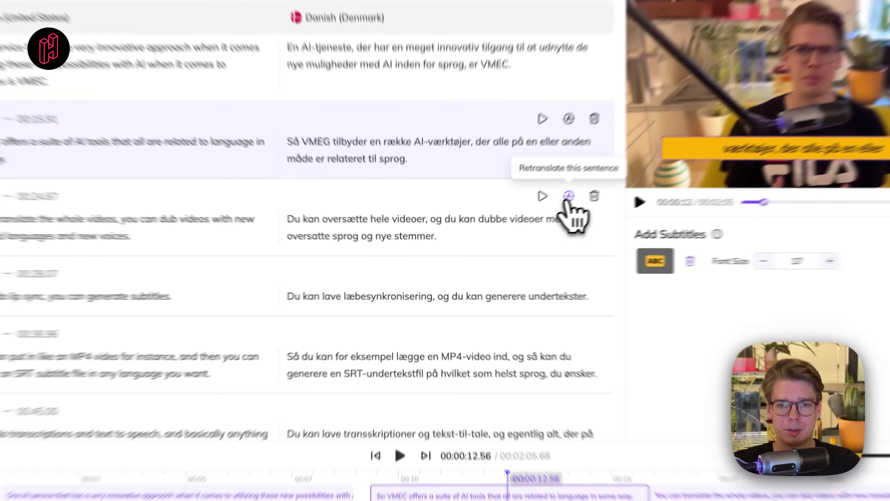
{"action": "left_click", "coordinate": [568, 196]}
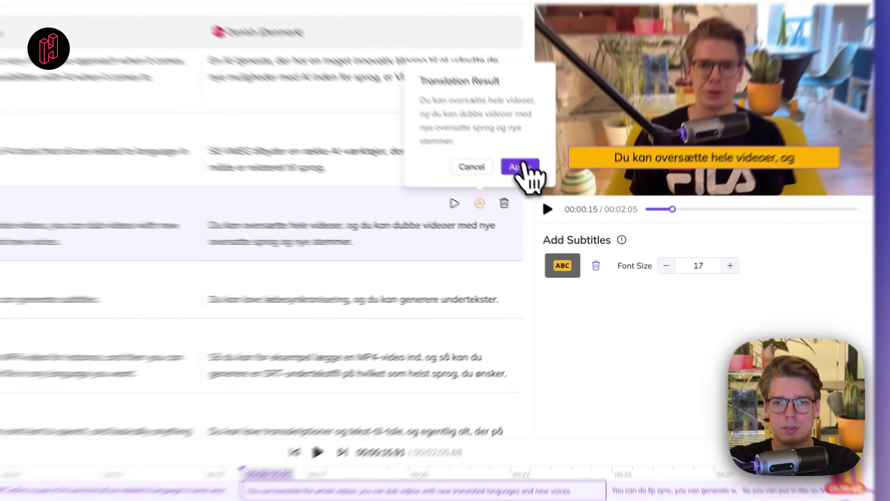
{"action": "left_click", "coordinate": [522, 166]}
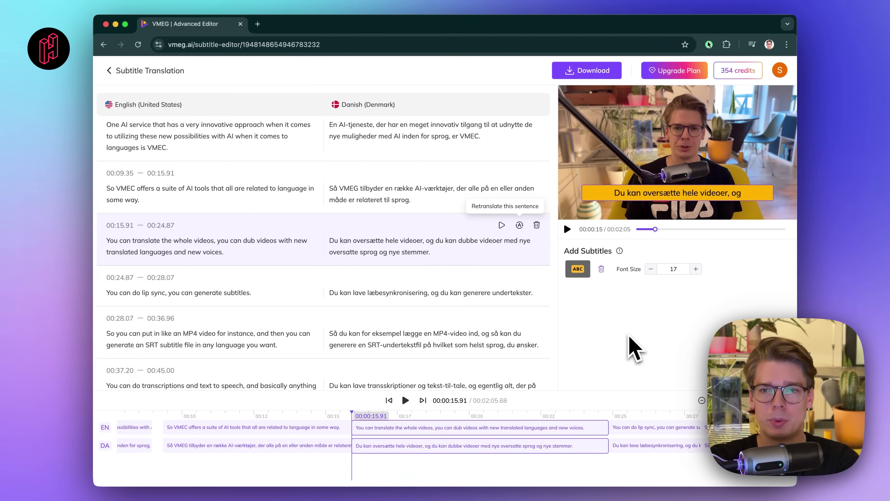
{"action": "left_click", "coordinate": [586, 69]}
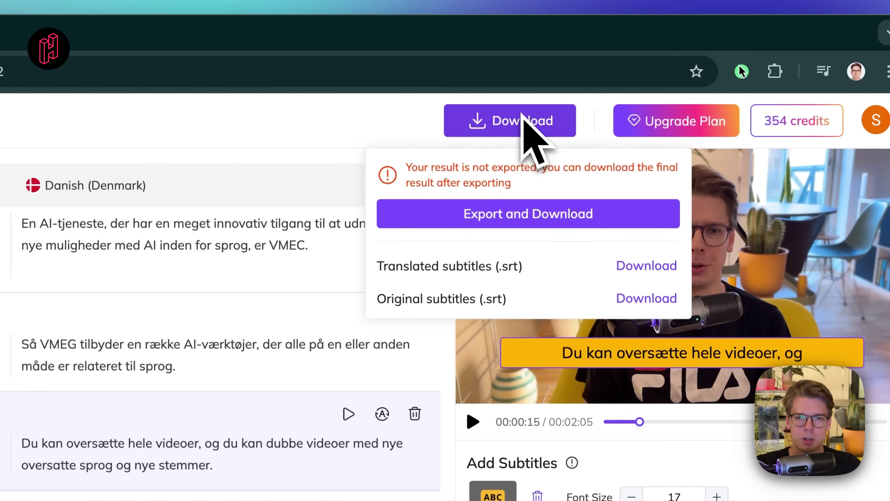
Export the video with the burned-in yellow Danish subtitles
{"action": "left_click", "coordinate": [515, 224]}
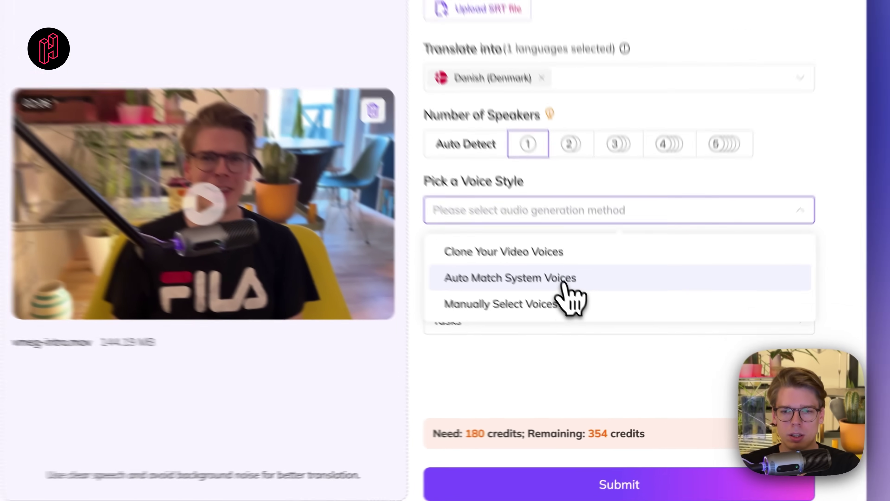
Submit vmeg-intro.mov for Danish dubbing with Auto Match System Voices, confirming the 60-credit cost
{"action": "left_click", "coordinate": [615, 342]}
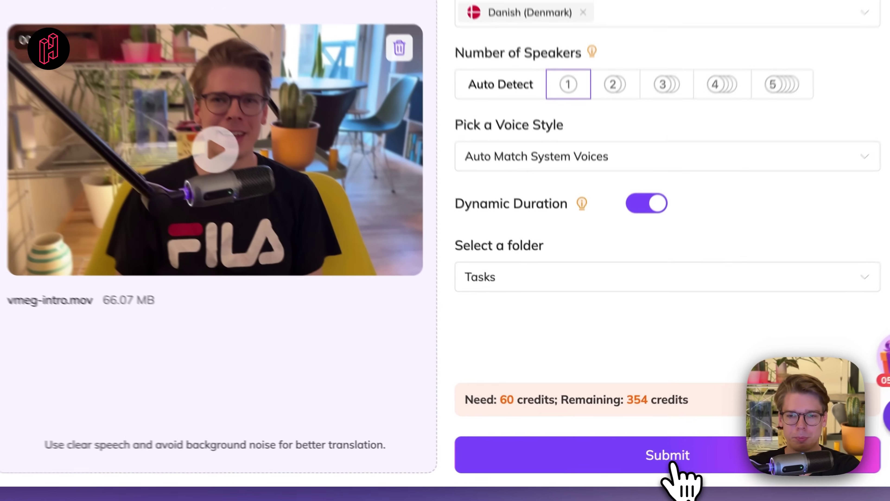
{"action": "left_click", "coordinate": [646, 472]}
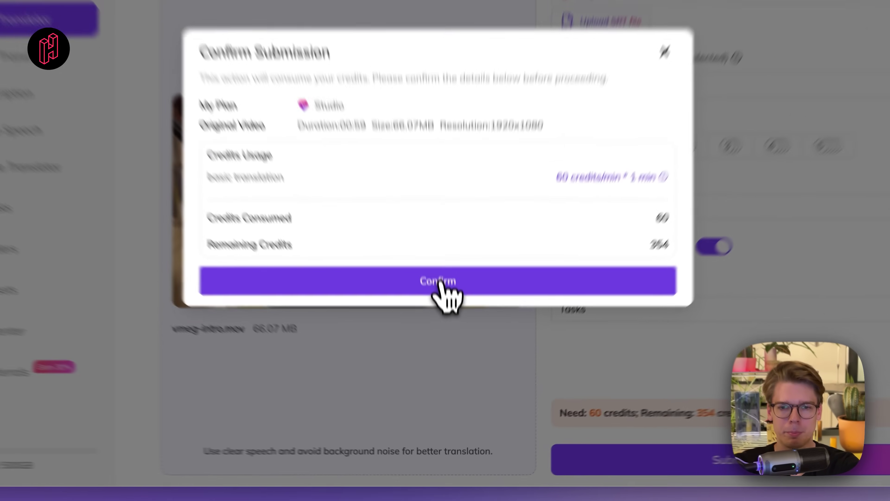
{"action": "left_click", "coordinate": [439, 279]}
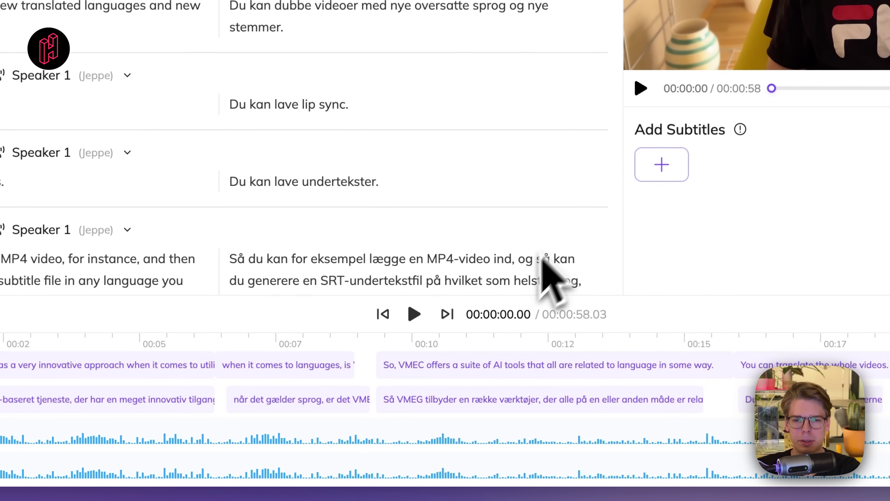
Play the Danish dub preview, then bring up the options for the translated .mp4 and .srt files
{"action": "left_click", "coordinate": [474, 314]}
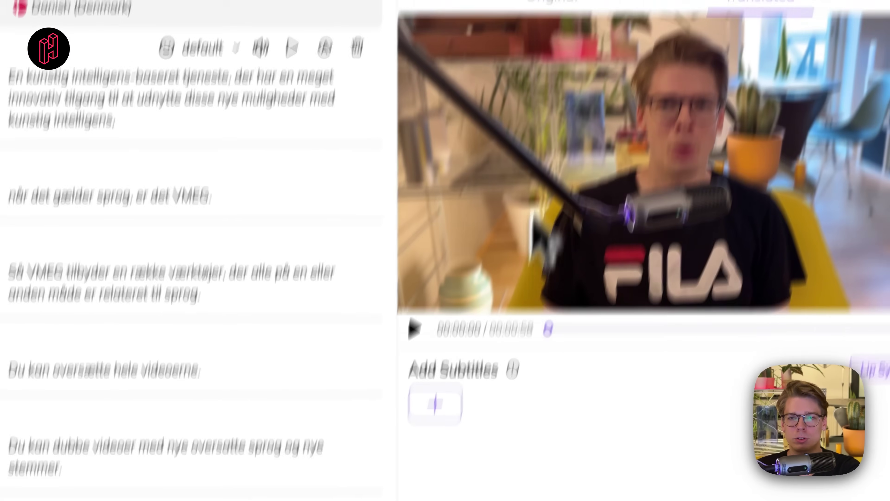
{"action": "left_click", "coordinate": [498, 100]}
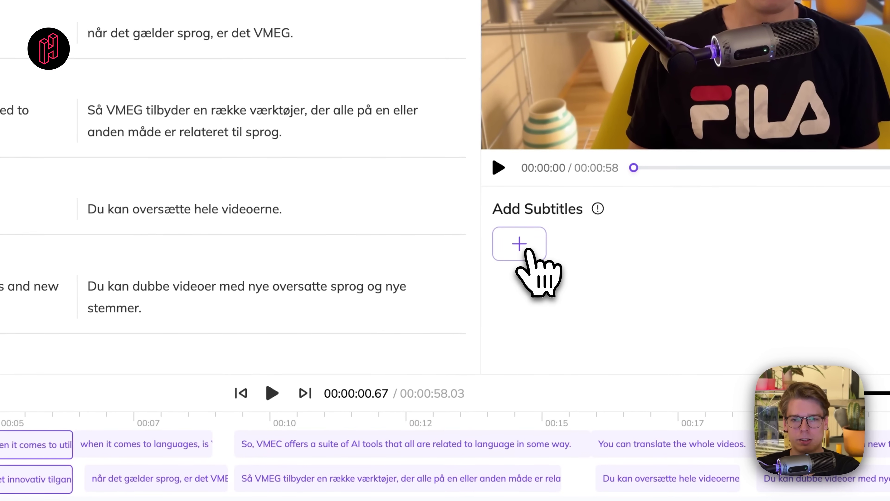
Add the blue ABC boxed subtitle template at size 12 to the Danish dub and preview it
{"action": "left_click", "coordinate": [526, 250]}
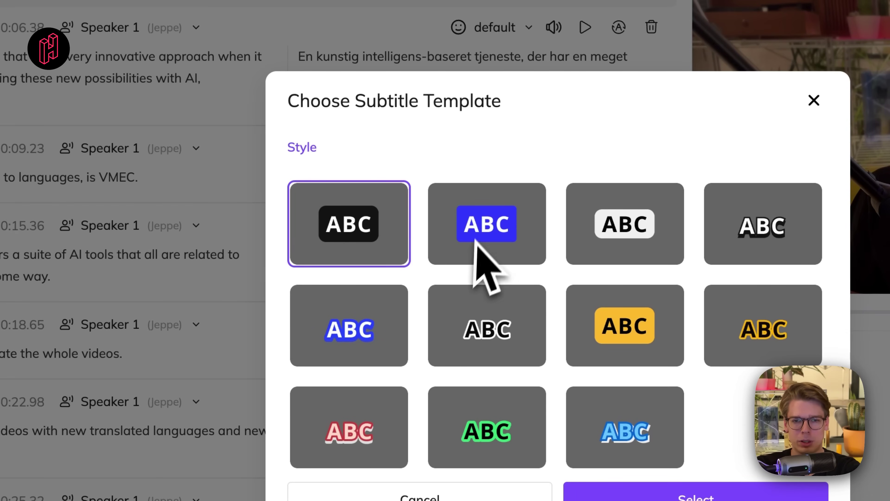
{"action": "left_click", "coordinate": [477, 242]}
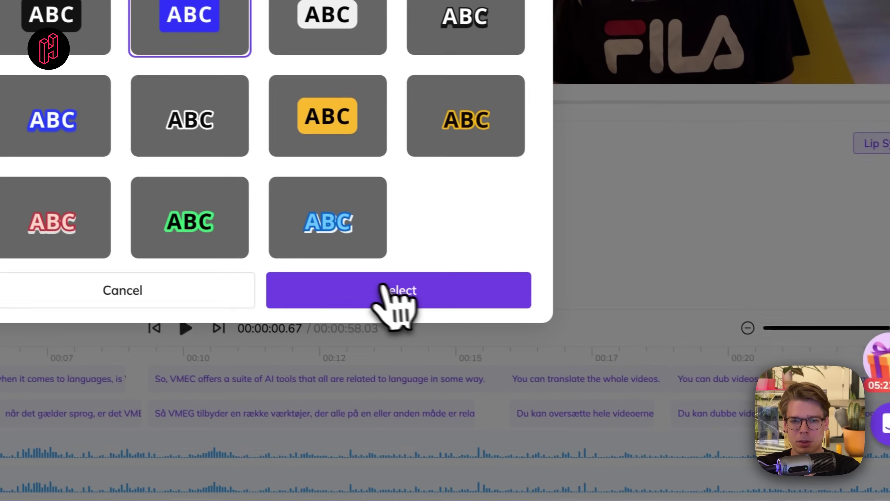
{"action": "left_click", "coordinate": [696, 496]}
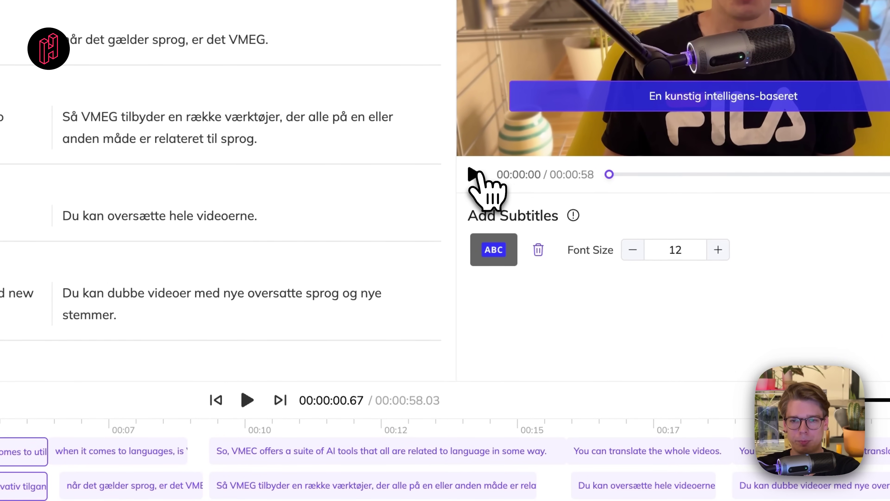
{"action": "left_click", "coordinate": [434, 194]}
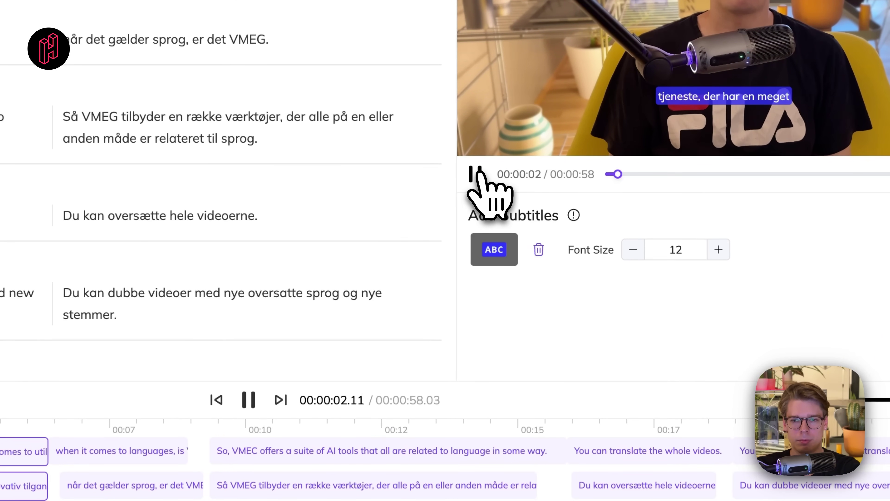
{"action": "left_click", "coordinate": [476, 174]}
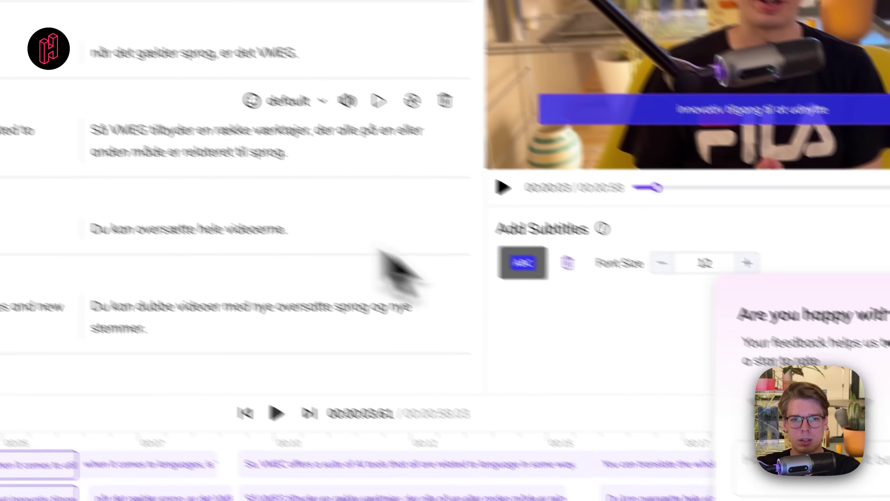
{"action": "scroll", "coordinate": [368, 259], "scroll_direction": "down", "scroll_amount": 5}
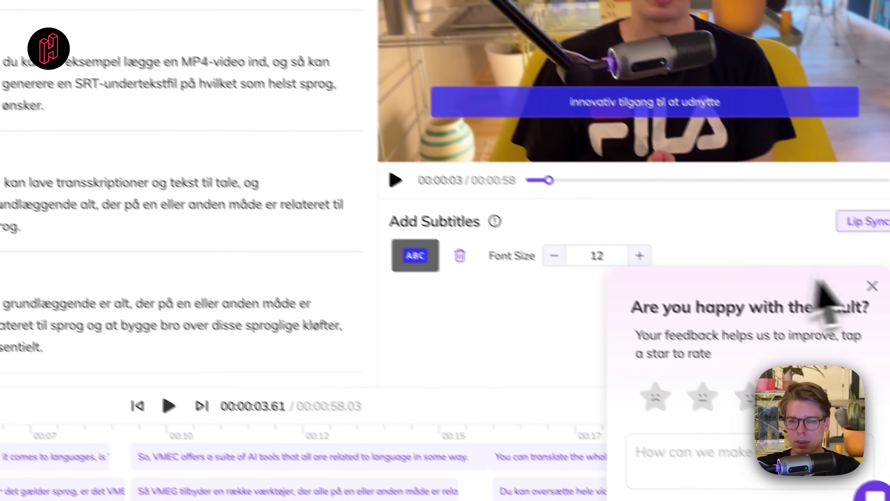